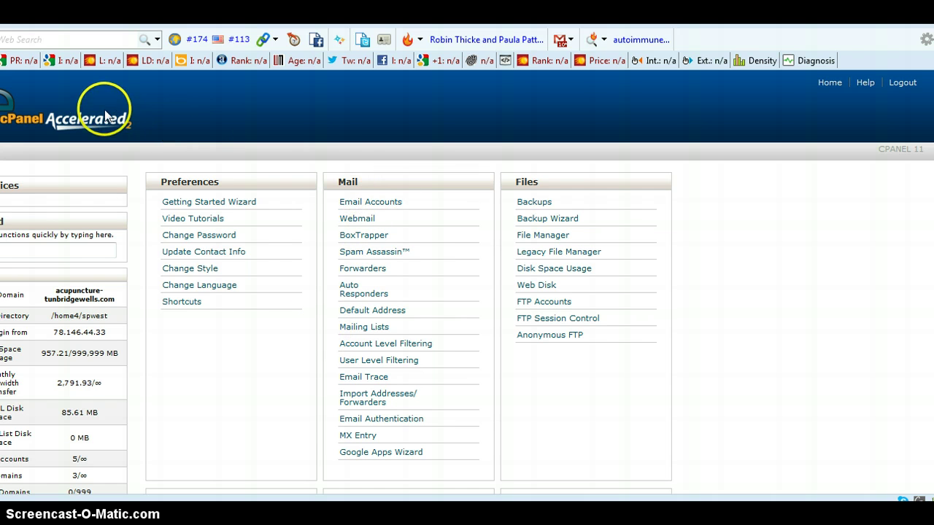
- Open cPanel's Forwarders page and start adding a new forwarder
{"action": "left_click", "coordinate": [370, 209]}
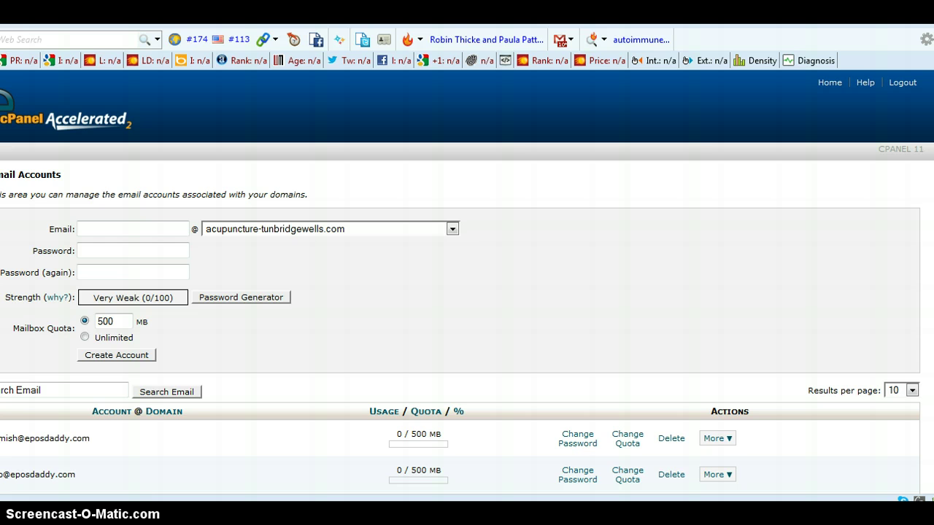
{"action": "left_click", "coordinate": [140, 109]}
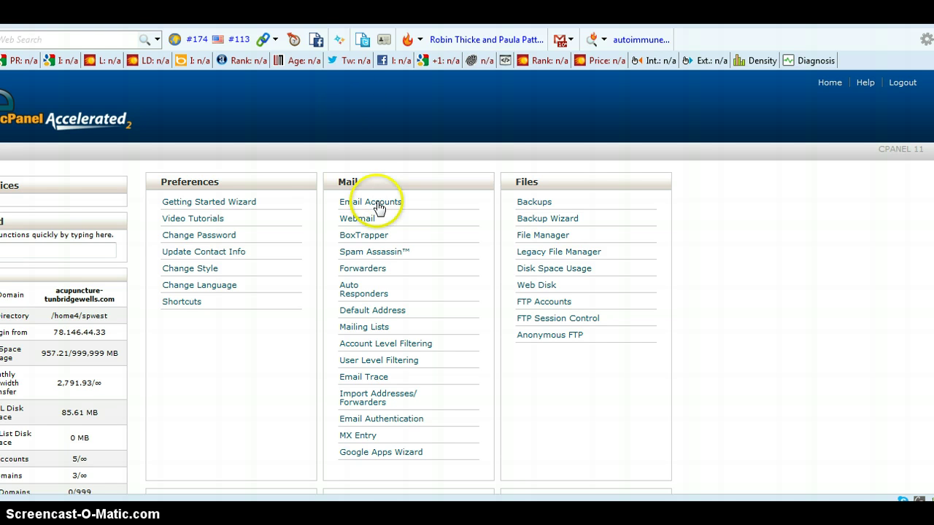
{"action": "left_click", "coordinate": [362, 270]}
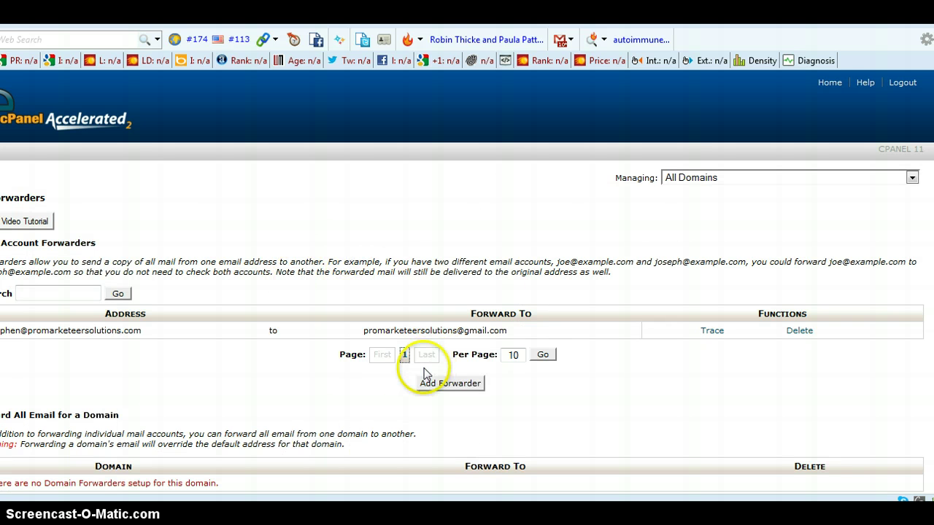
{"action": "left_click", "coordinate": [457, 392]}
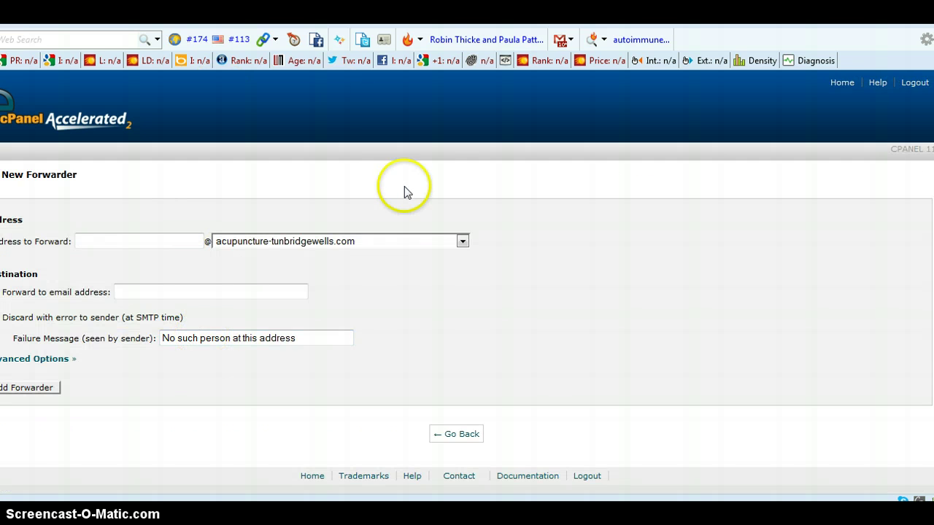
- Choose eposdaddy.com as the domain, then enter the address name and the Gmail destination address
{"action": "left_click", "coordinate": [464, 242]}
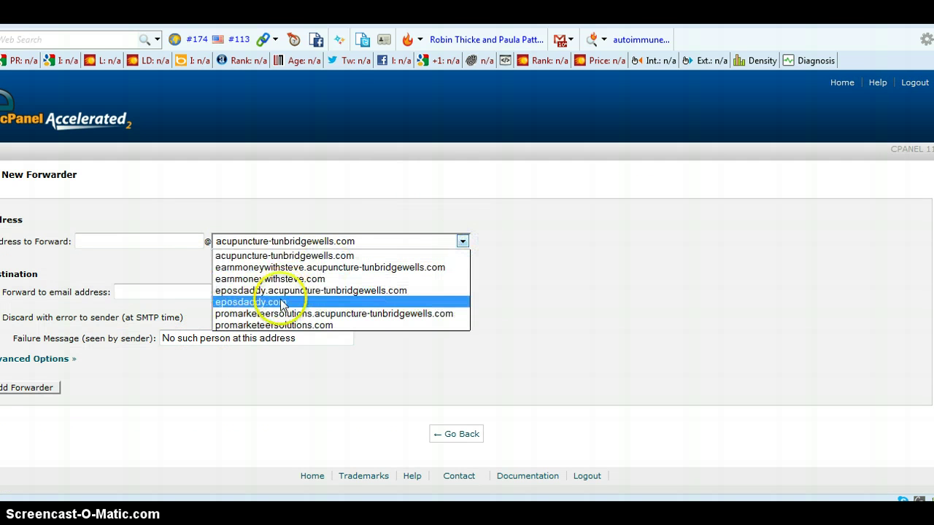
{"action": "left_click", "coordinate": [281, 299]}
{"action": "left_click", "coordinate": [131, 240]}
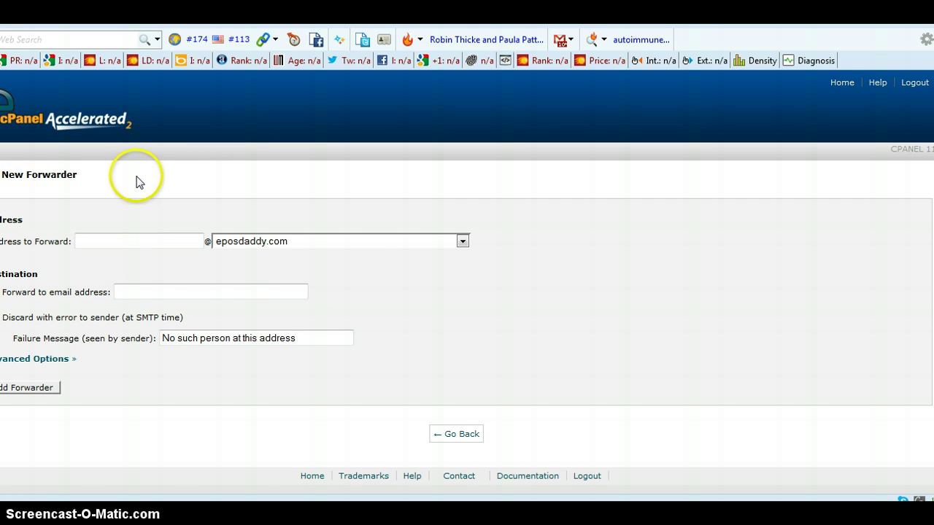
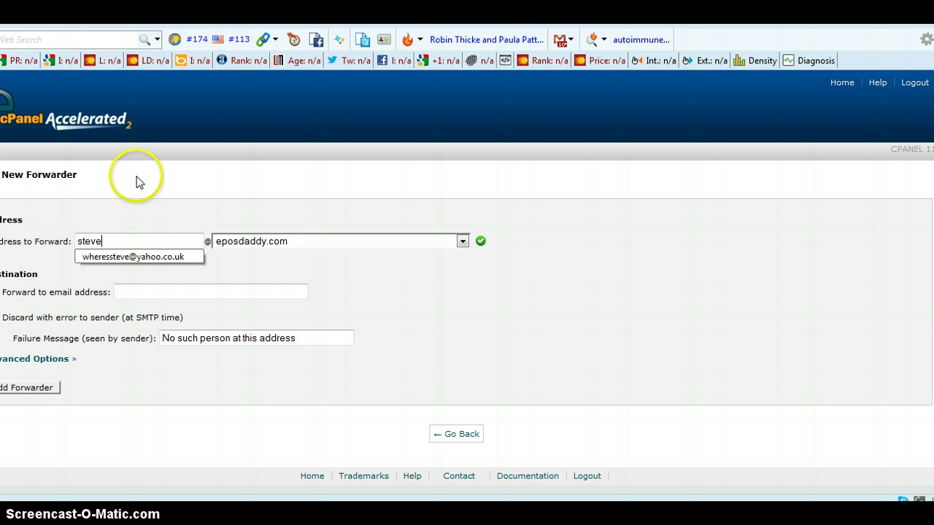
{"action": "left_click", "coordinate": [158, 217]}
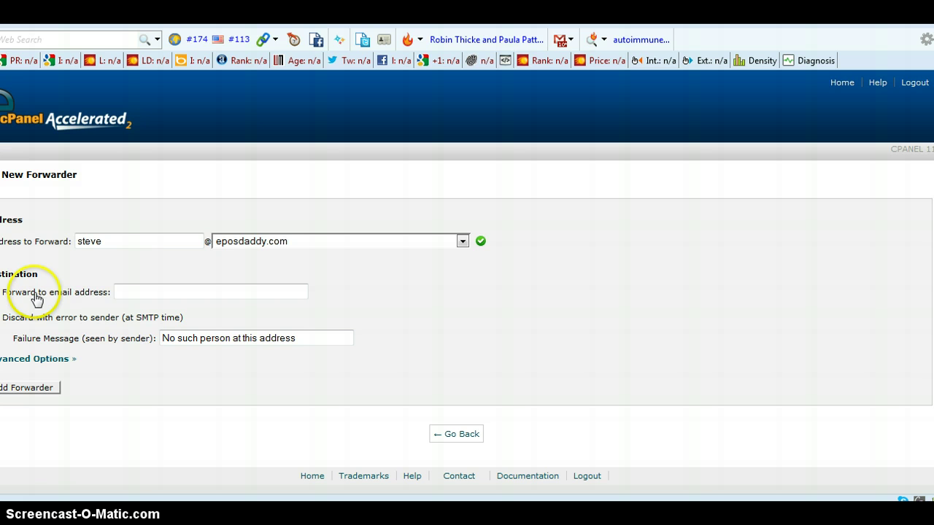
{"action": "left_click", "coordinate": [131, 292]}
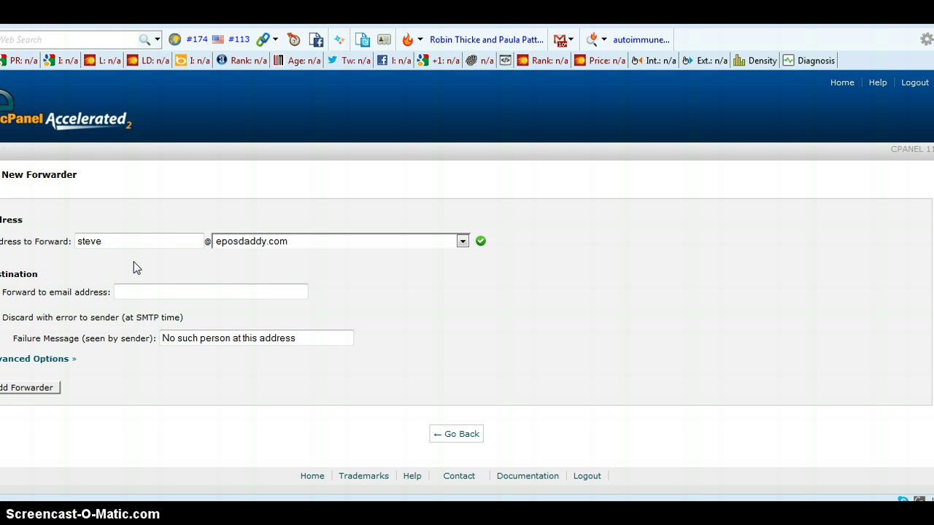
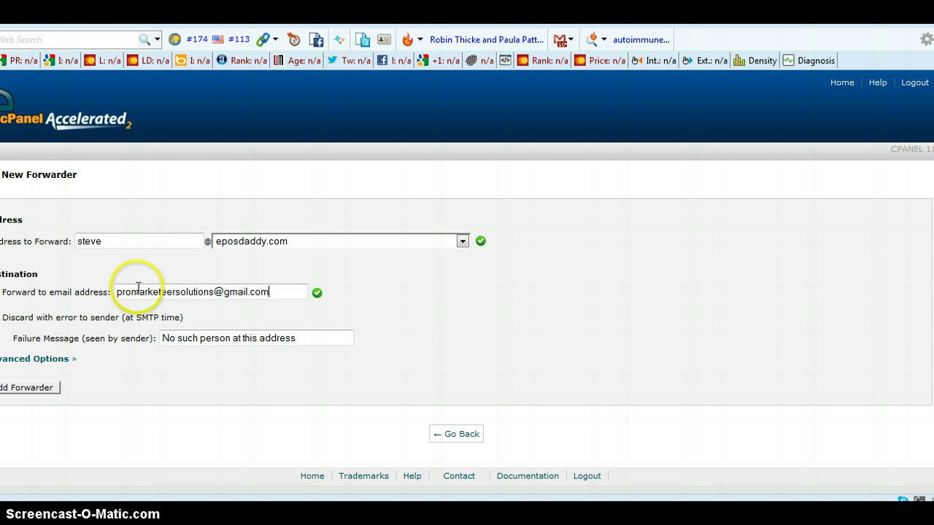
- Save the new forwarder, then switch to the Gmail inbox tab
{"action": "left_click", "coordinate": [30, 388]}
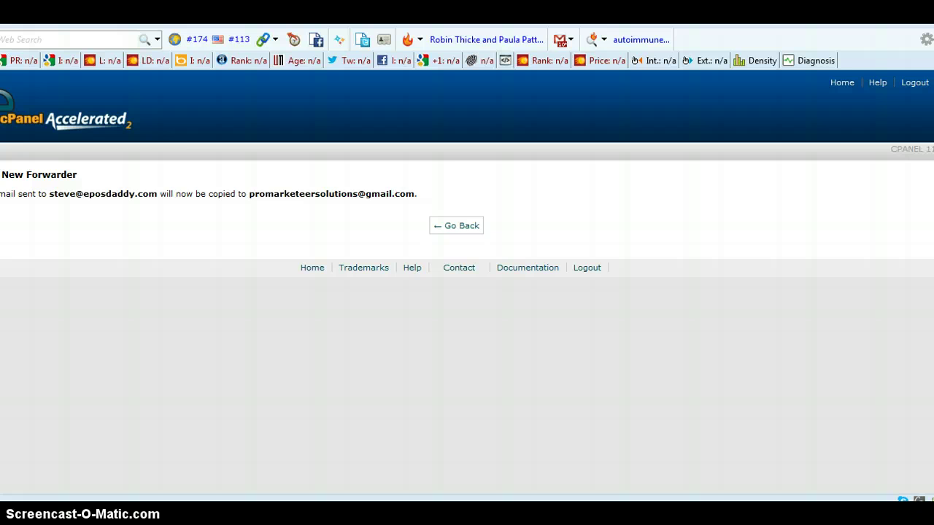
{"action": "key", "text": "ctrl+Tab"}
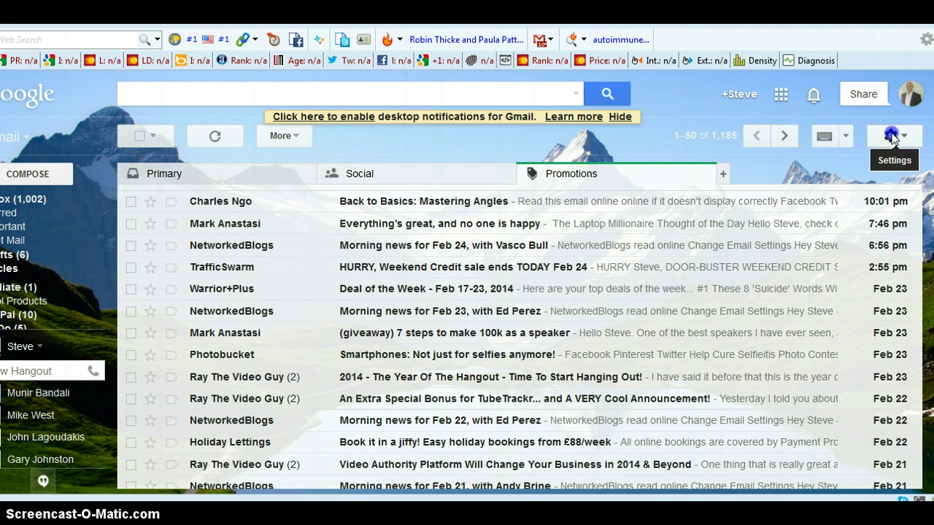
- Open Gmail's full settings on the Accounts tab
{"action": "left_click", "coordinate": [892, 137]}
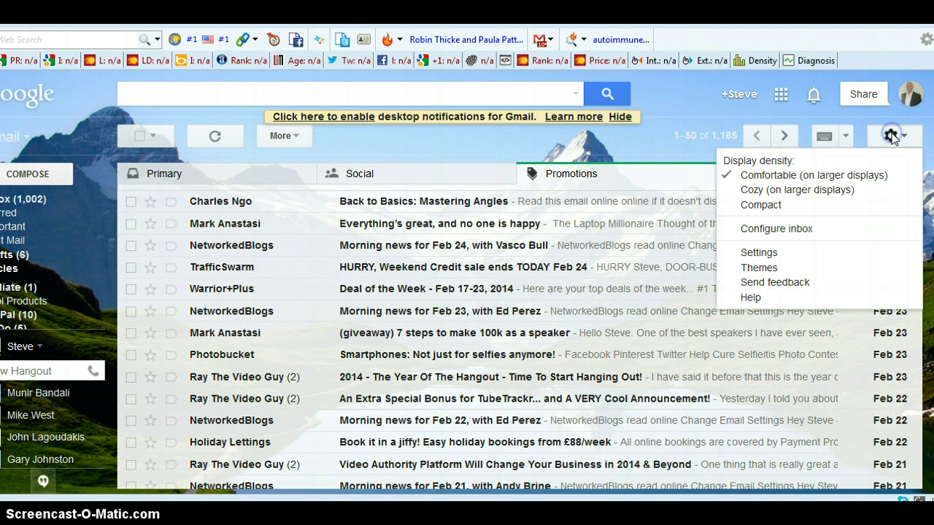
{"action": "left_click", "coordinate": [756, 254]}
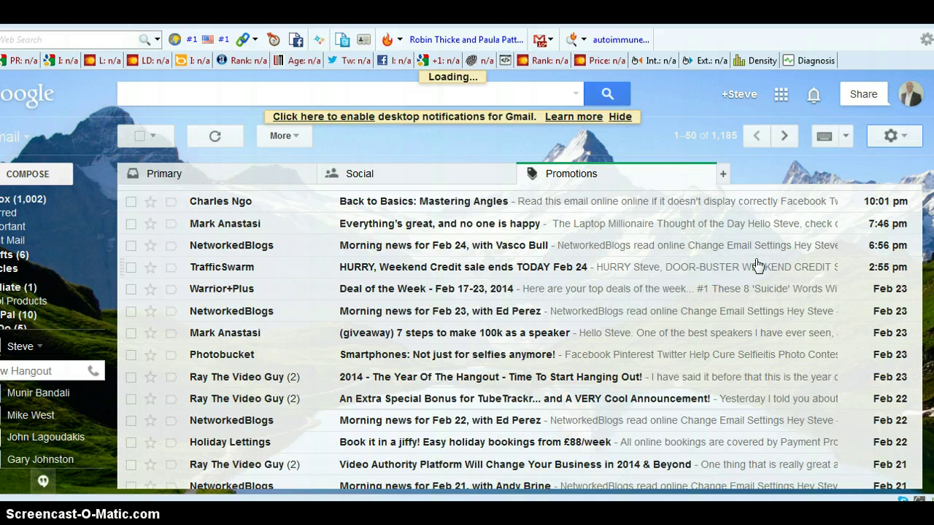
{"action": "left_click", "coordinate": [234, 152]}
{"action": "left_click", "coordinate": [85, 383]}
{"action": "left_click", "coordinate": [41, 480]}
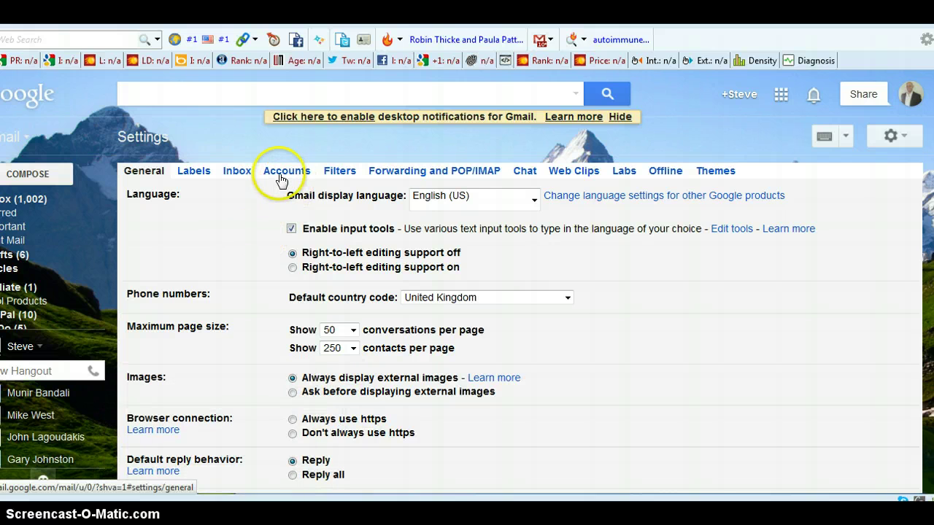
{"action": "left_click", "coordinate": [281, 178]}
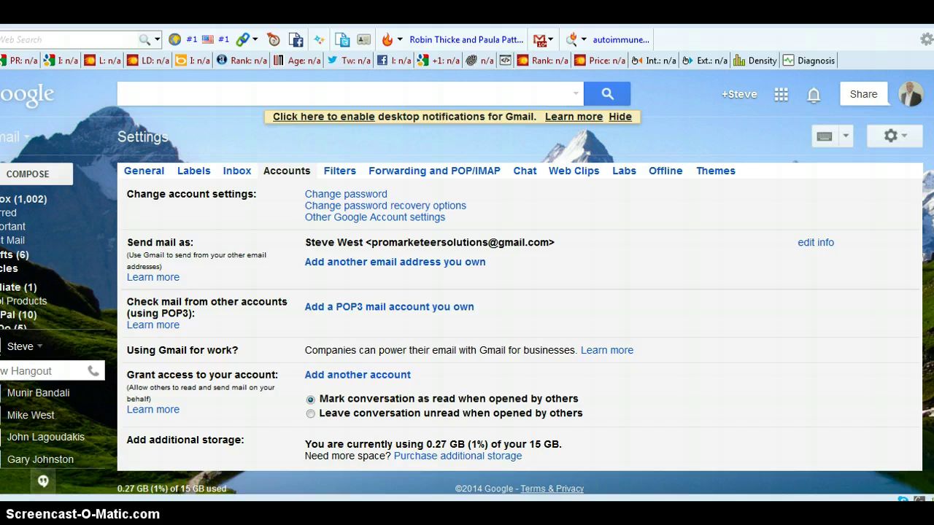
- Choose 'Add another email address you own' under Send mail as
{"action": "scroll", "coordinate": [298, 286], "scroll_direction": "down", "scroll_amount": 1}
{"action": "left_click", "coordinate": [326, 239]}
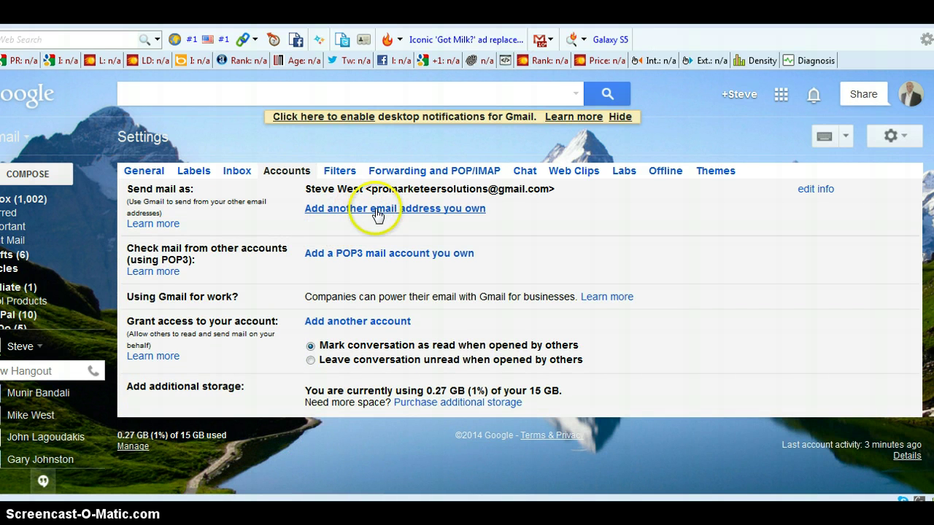
{"action": "scroll", "coordinate": [546, 298], "scroll_direction": "up", "scroll_amount": 1}
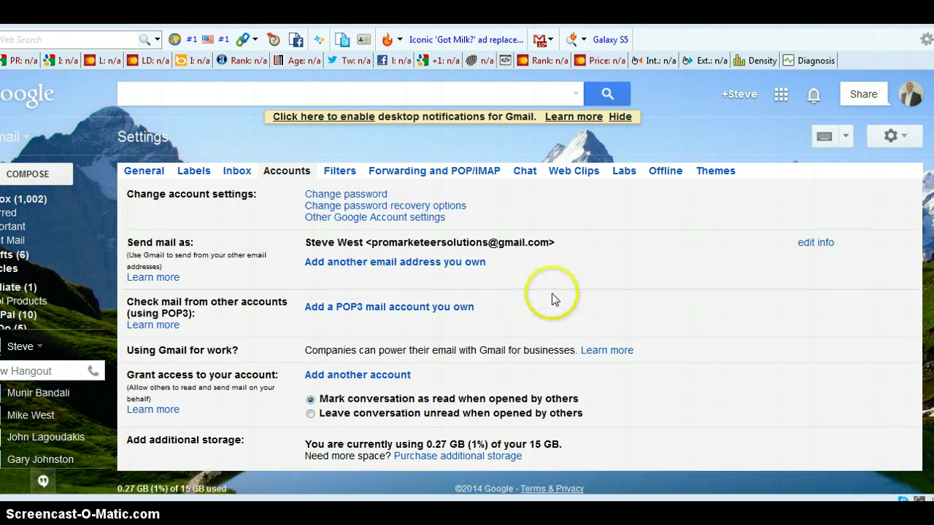
{"action": "left_click", "coordinate": [426, 269]}
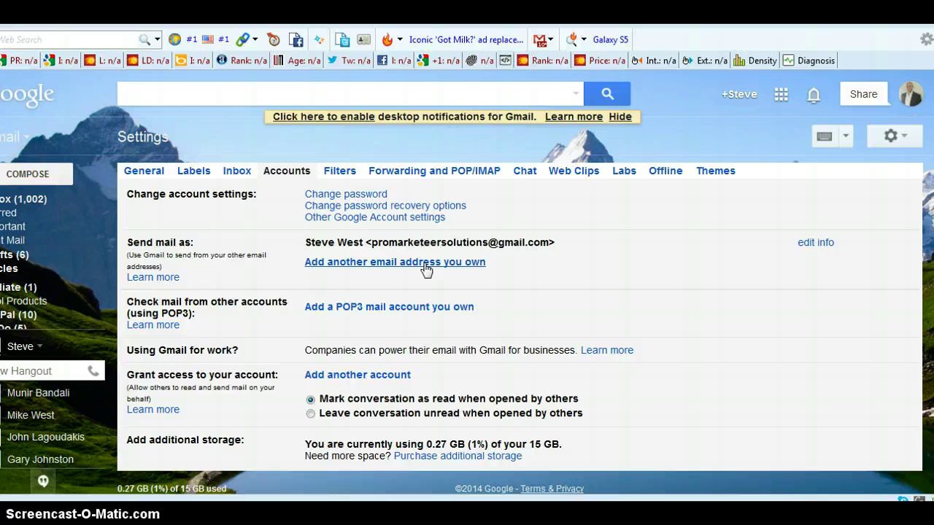
- Add the eposdaddy.com address with a new display name, sending through Gmail, and proceed to verification
{"action": "left_click", "coordinate": [426, 268]}
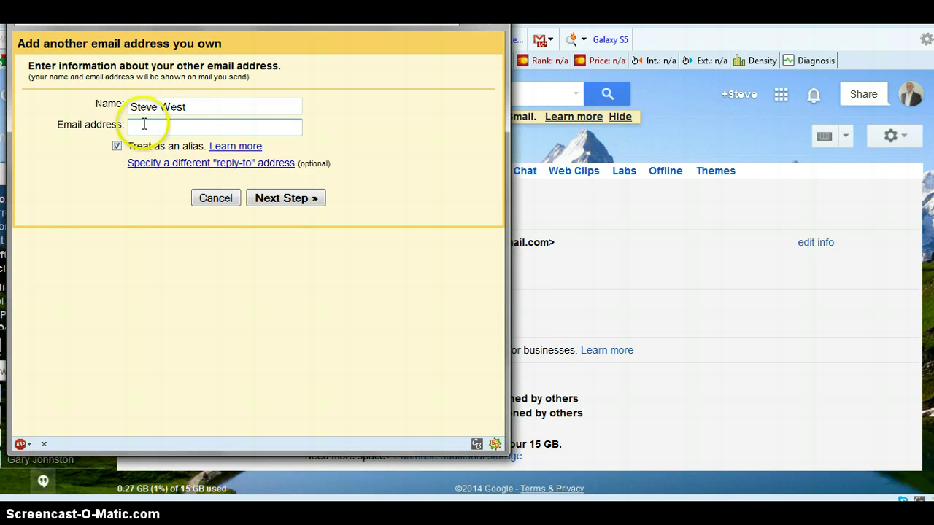
{"action": "left_click", "coordinate": [144, 124]}
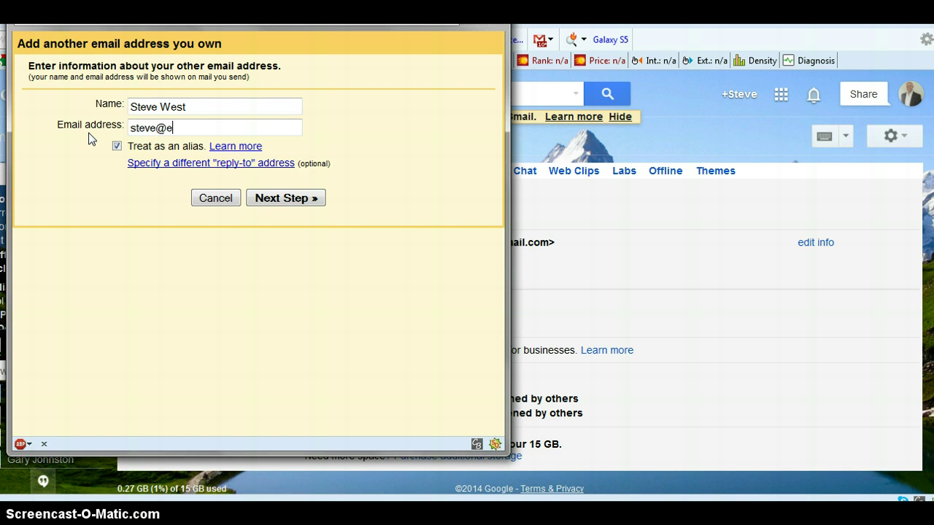
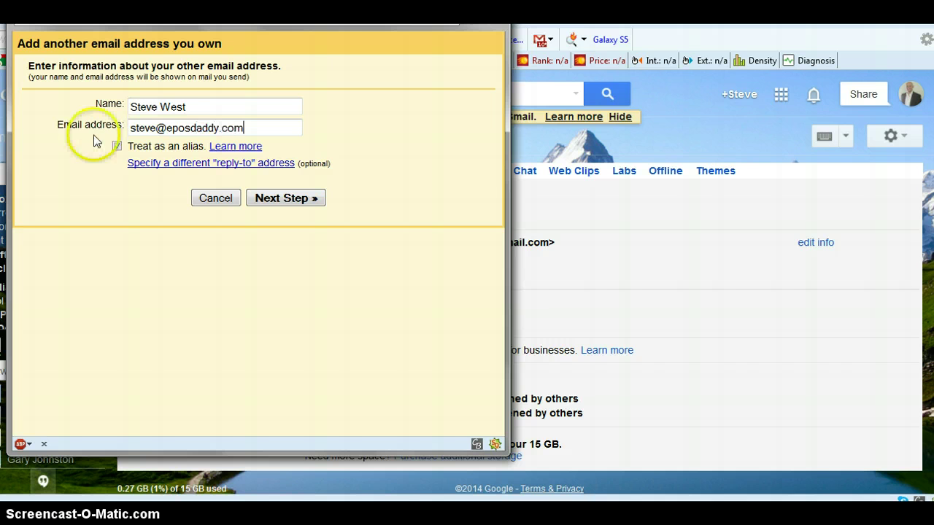
{"action": "left_click_drag", "start_coordinate": [188, 106], "coordinate": [55, 99]}
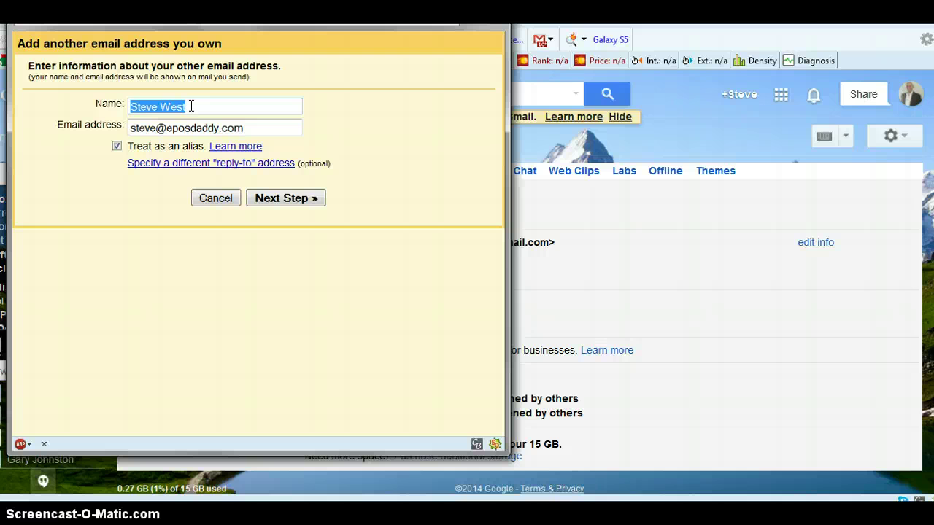
{"action": "type", "text": "Stev"}
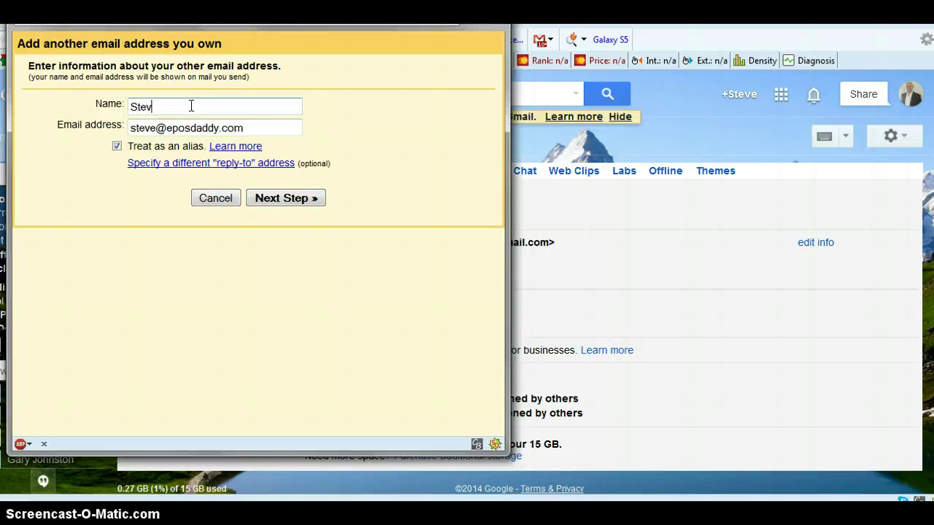
{"action": "type", "text": "e eposDad"}
{"action": "type", "text": " at"}
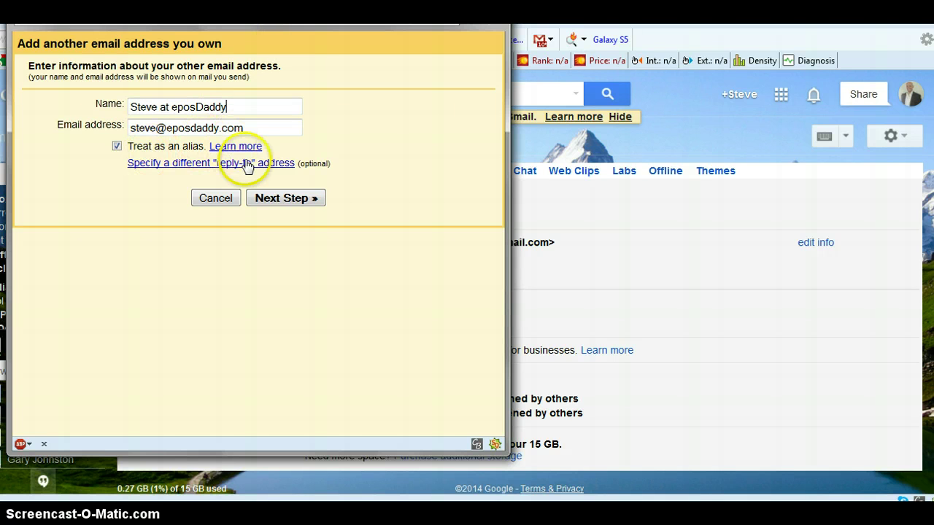
{"action": "left_click", "coordinate": [273, 198]}
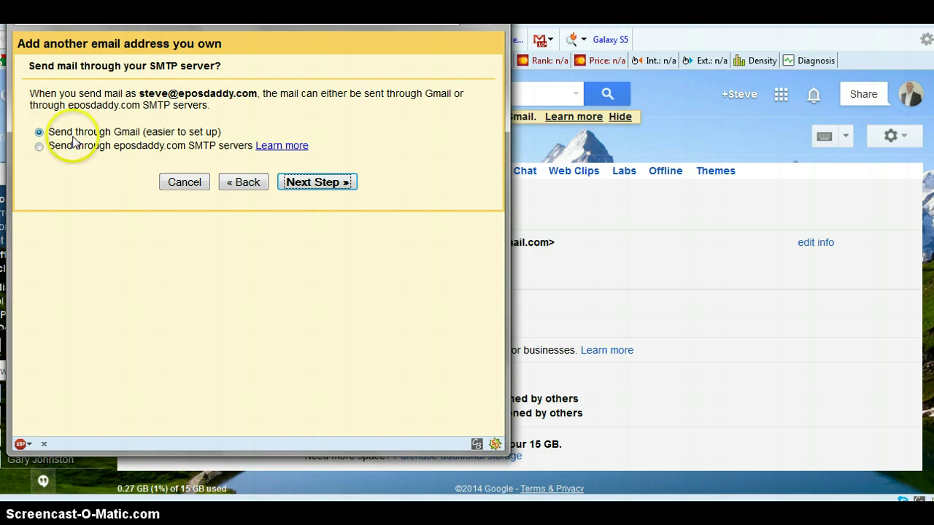
{"action": "left_click", "coordinate": [308, 182]}
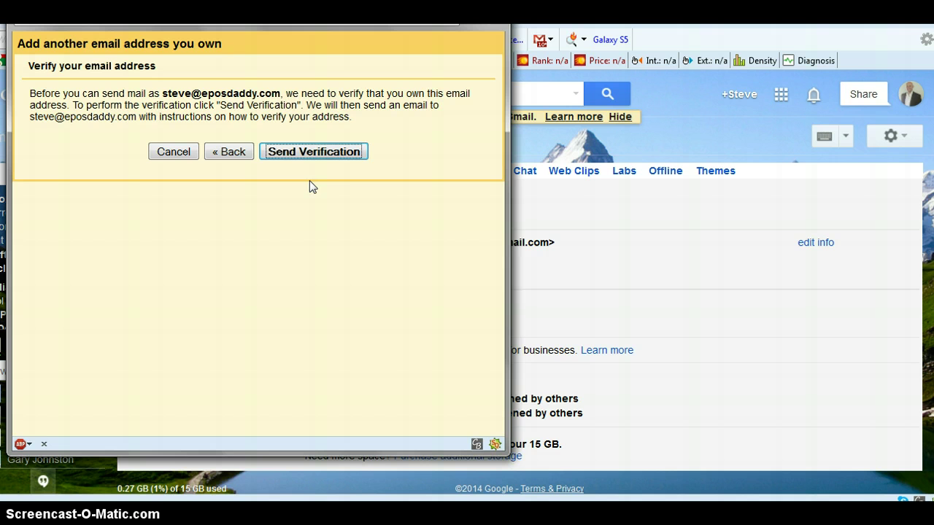
- Send the verification email to the eposdaddy.com address and close the popup
{"action": "left_click", "coordinate": [304, 158]}
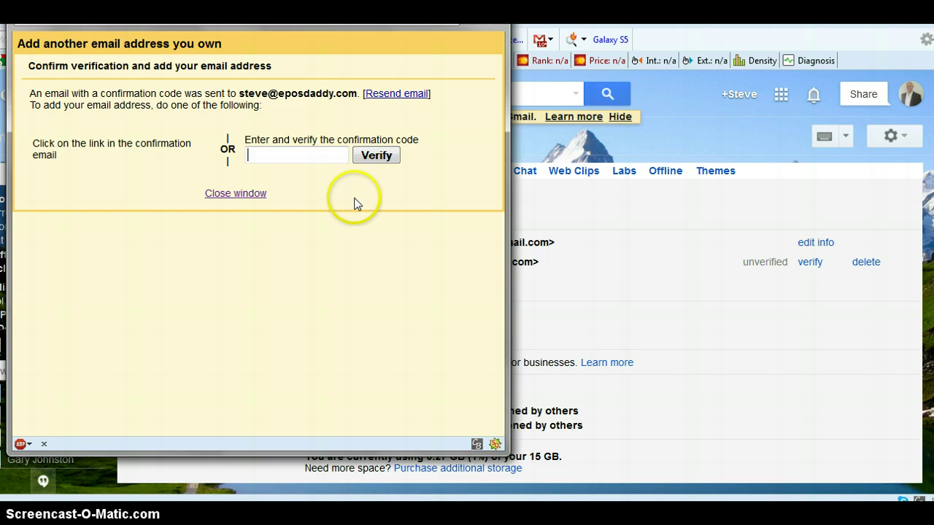
{"action": "left_click", "coordinate": [6, 195]}
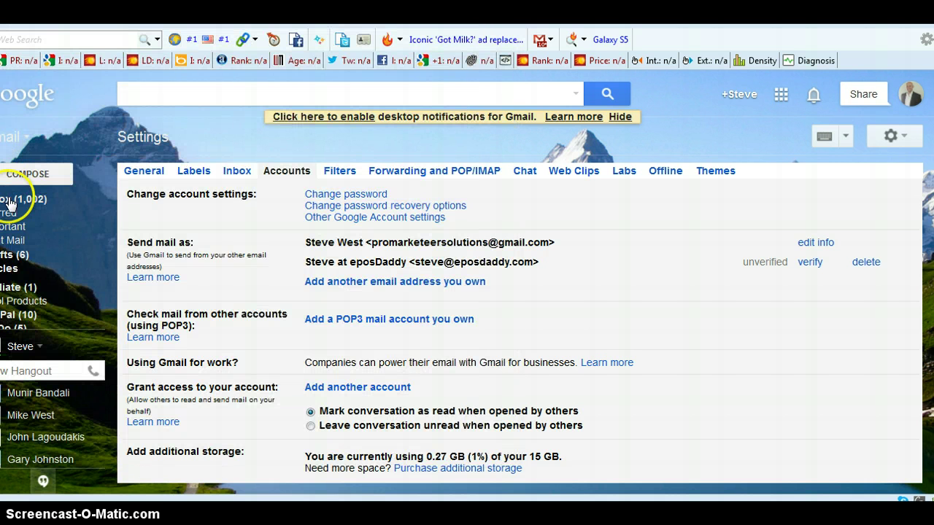
- Copy the confirmation code from the Gmail Confirmation email in the inbox
{"action": "left_click", "coordinate": [127, 116]}
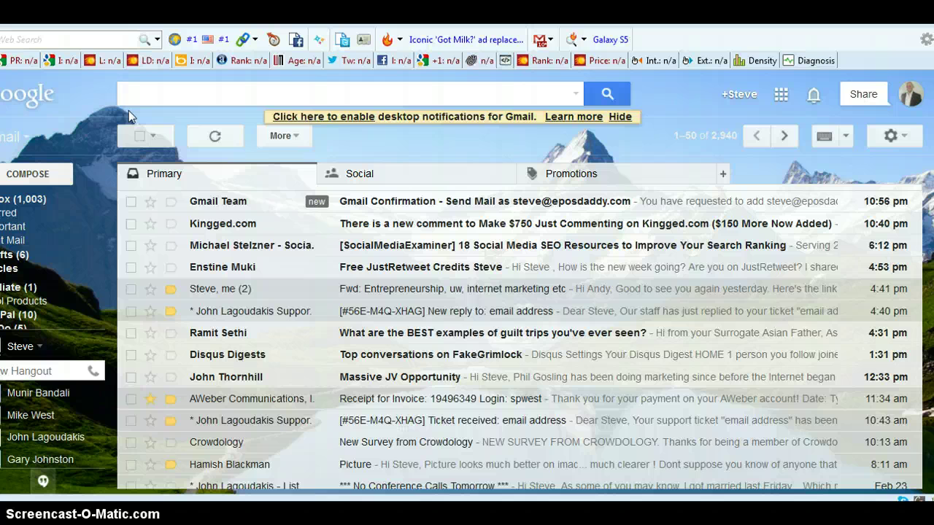
{"action": "left_click", "coordinate": [394, 208]}
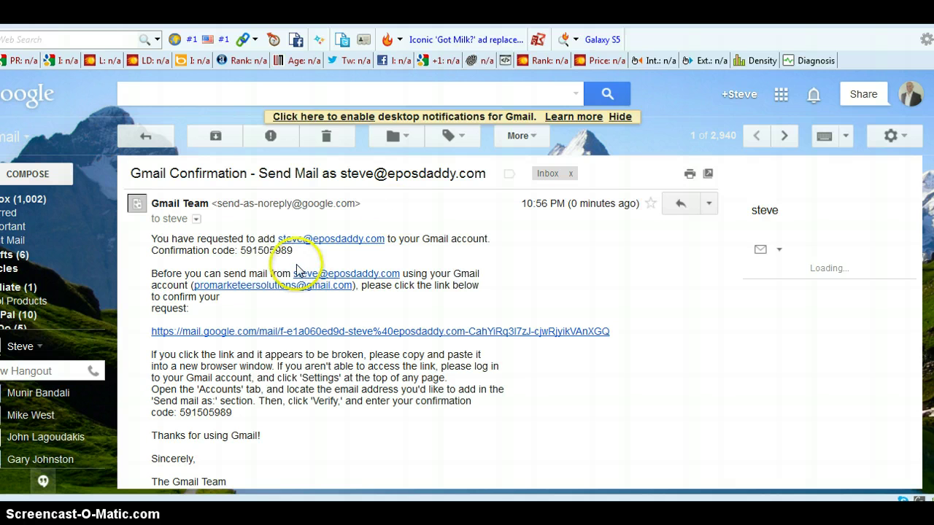
{"action": "left_click_drag", "start_coordinate": [293, 250], "coordinate": [241, 250]}
{"action": "key", "text": "ctrl+c"}
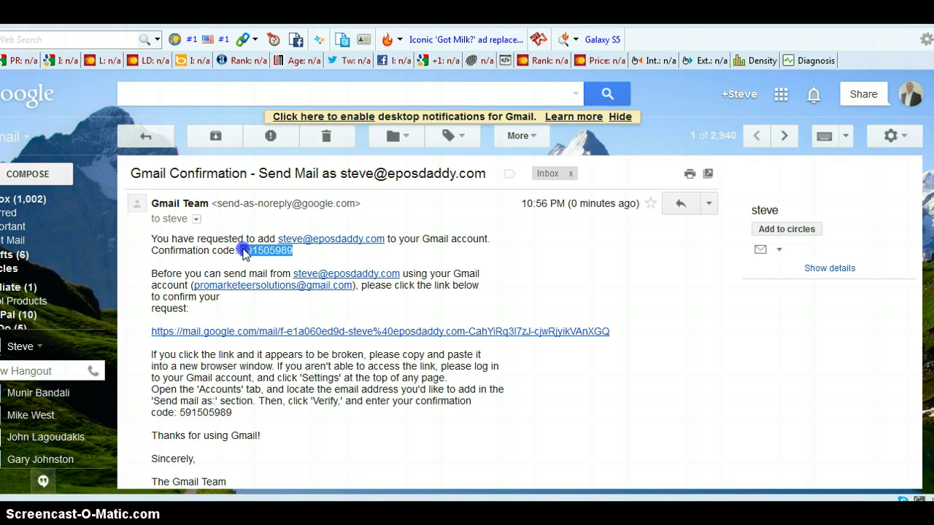
{"action": "right_click", "coordinate": [245, 251]}
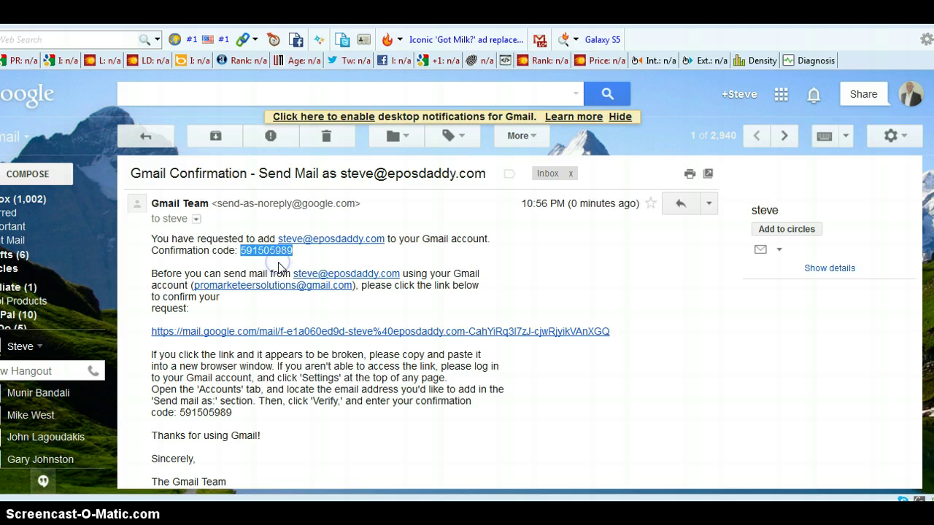
- Paste the confirmation code into the add-address window and verify it
{"action": "left_click", "coordinate": [378, 475]}
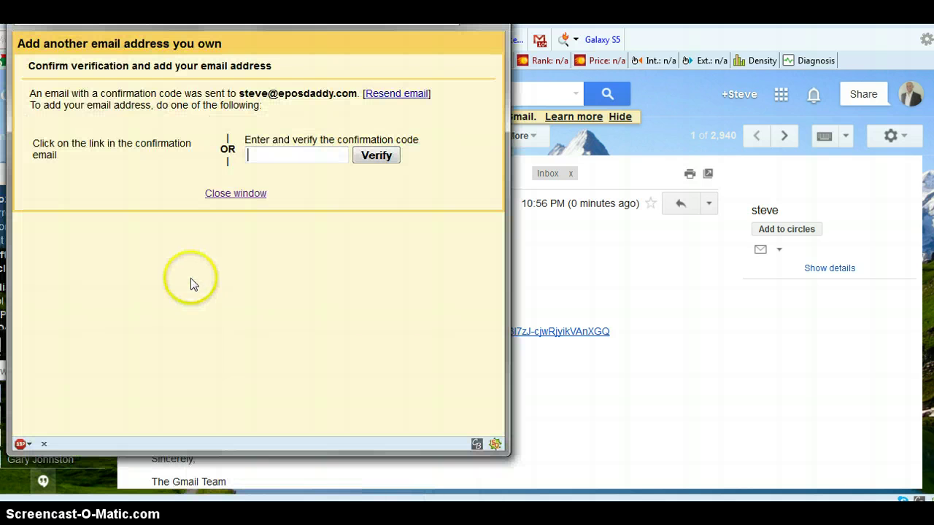
{"action": "right_click", "coordinate": [295, 154]}
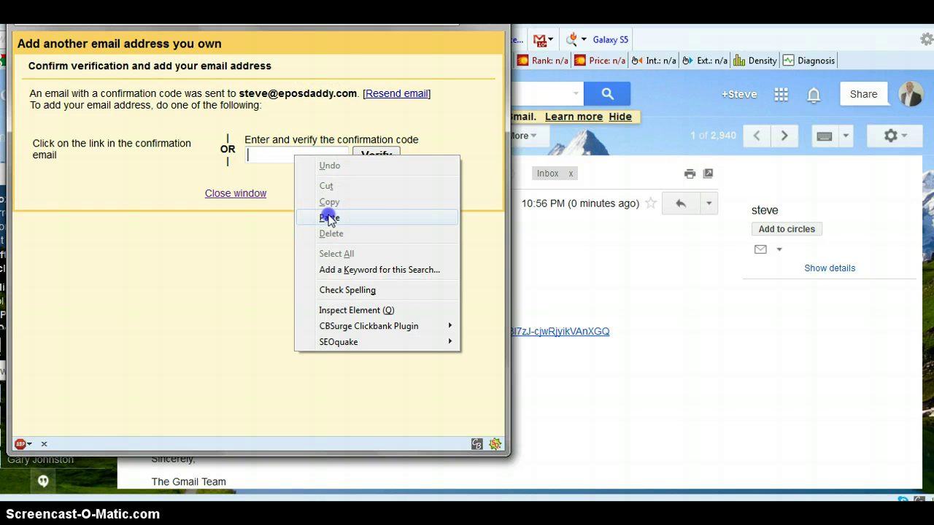
{"action": "left_click", "coordinate": [327, 214]}
{"action": "left_click", "coordinate": [389, 162]}
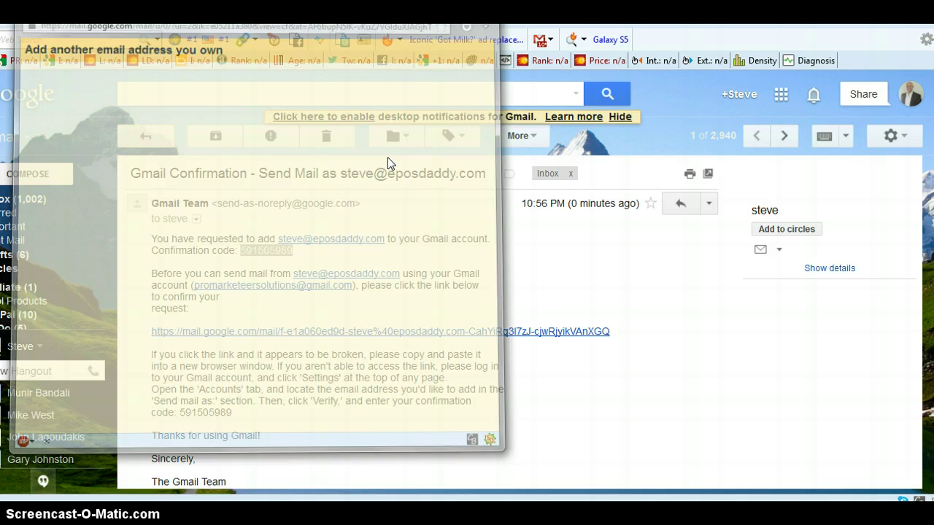
- Return to the inbox and reopen Gmail's settings on the Accounts tab
{"action": "left_click", "coordinate": [33, 207]}
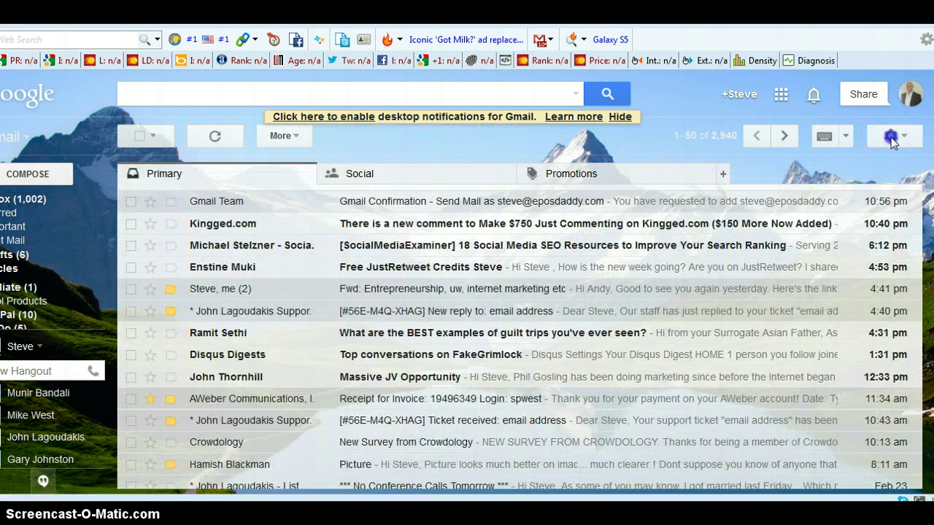
{"action": "left_click", "coordinate": [891, 136]}
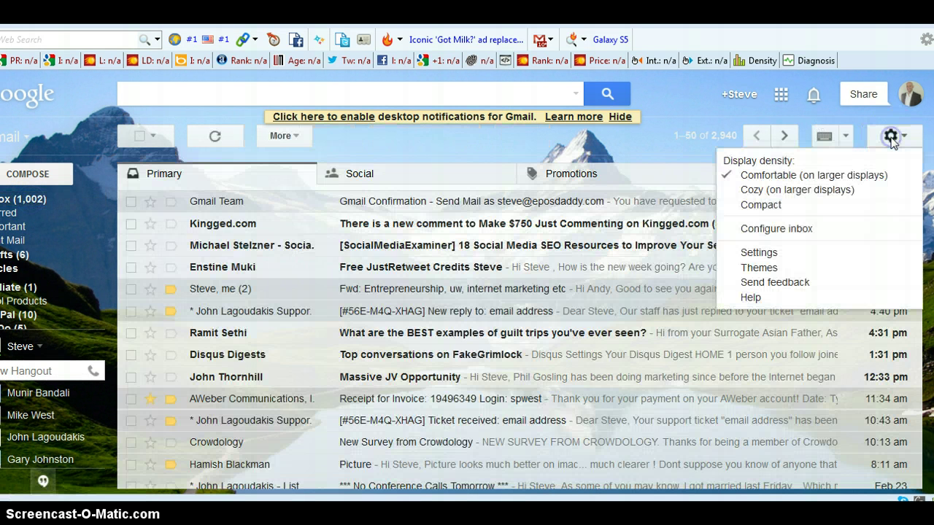
{"action": "left_click", "coordinate": [760, 252]}
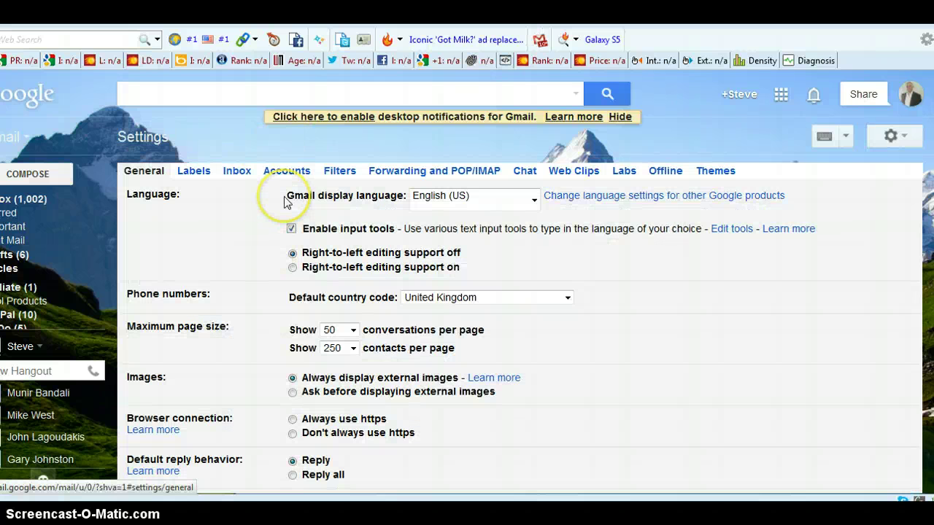
{"action": "left_click", "coordinate": [286, 172]}
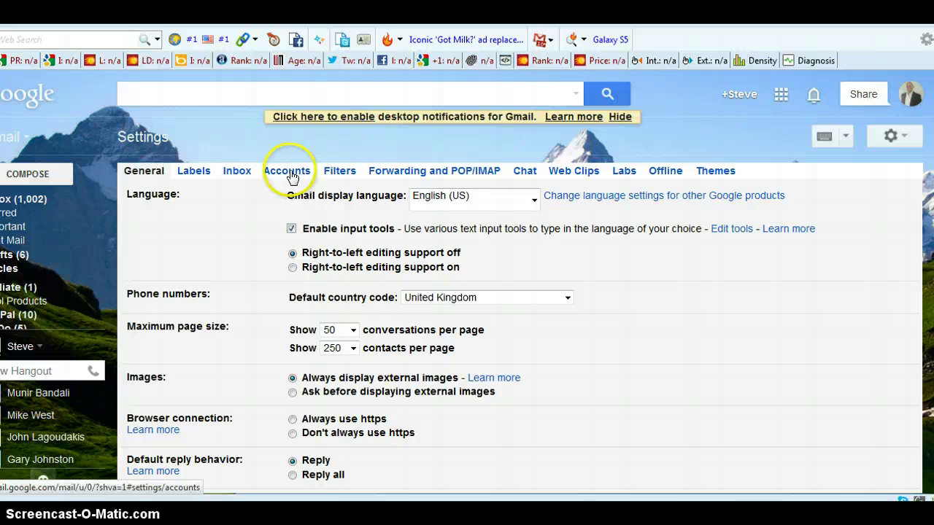